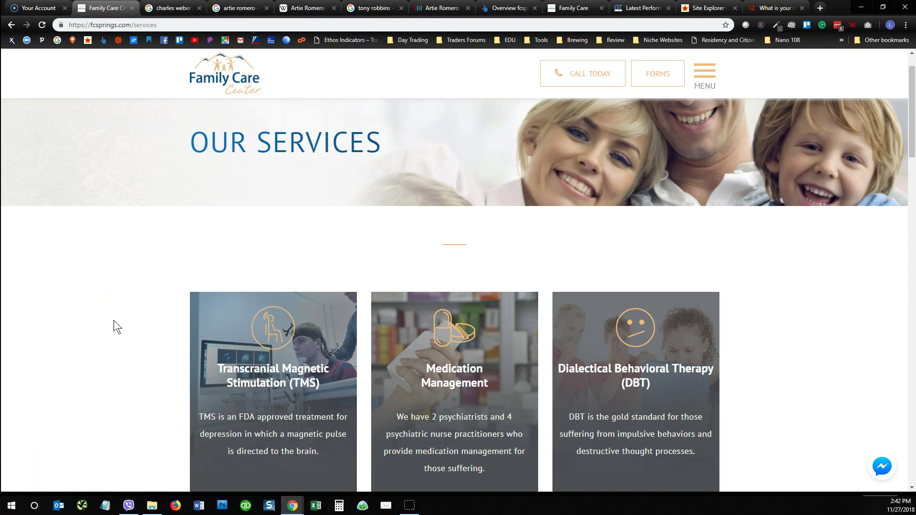
Compare the psychiatrist and cartoonist name search results, then view the cartoonist's Wikipedia article.
click(182, 9)
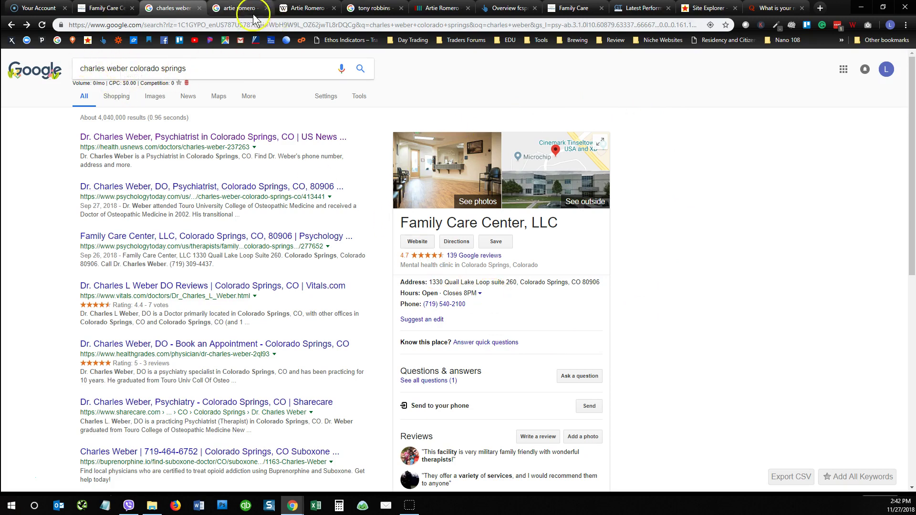
click(242, 9)
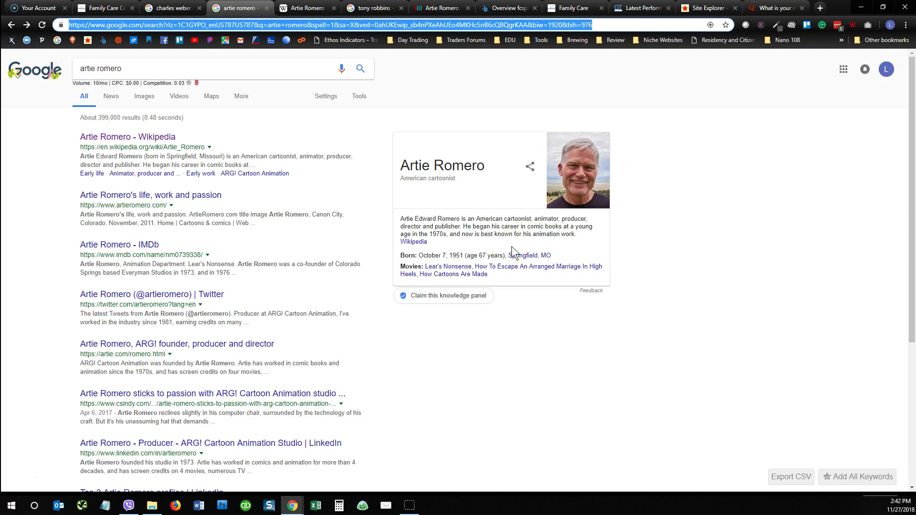
click(308, 7)
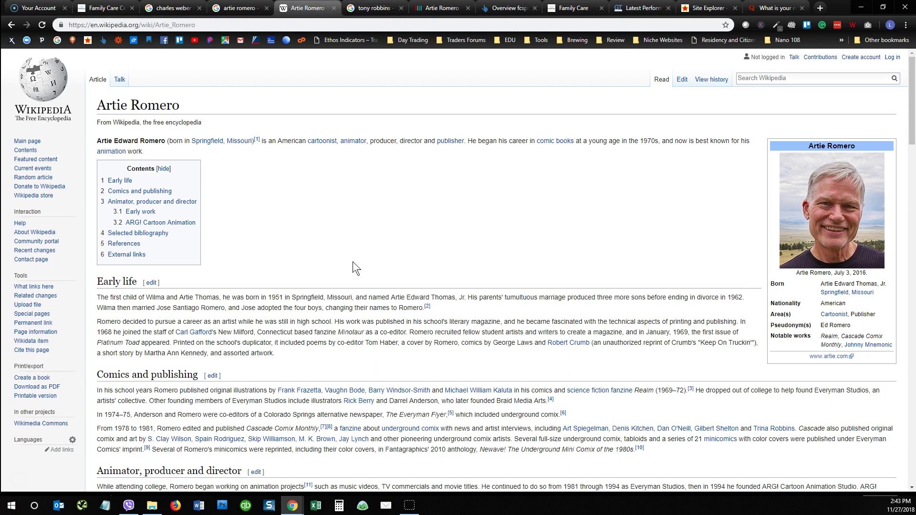
Browse the American author's knowledge panel, covering his books, profiles and related people.
click(370, 10)
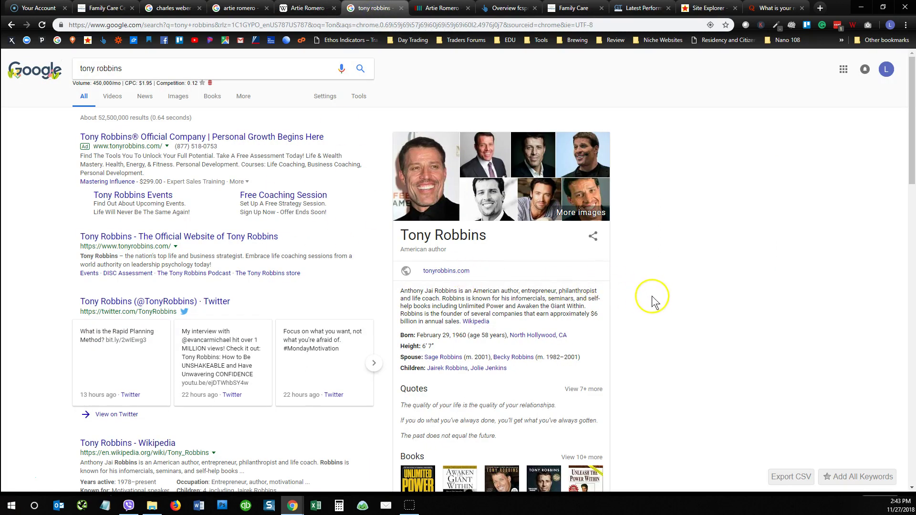
scroll(652, 297, down, 3)
scroll(812, 315, down, 2)
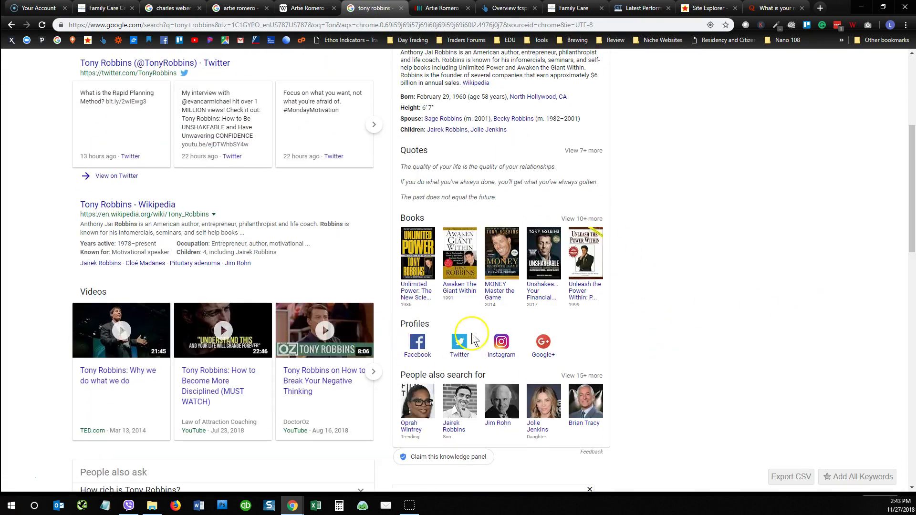
scroll(678, 374, up, 3)
scroll(507, 450, down, 3)
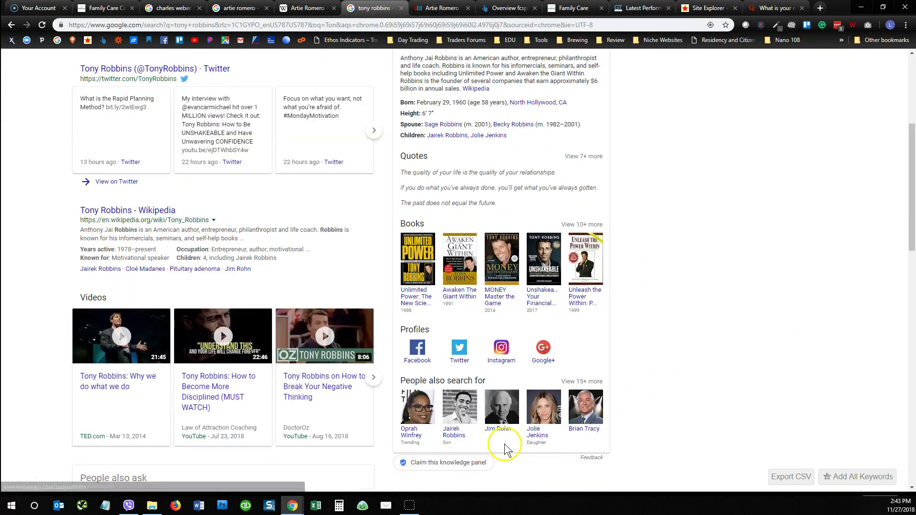
scroll(436, 401, up, 4)
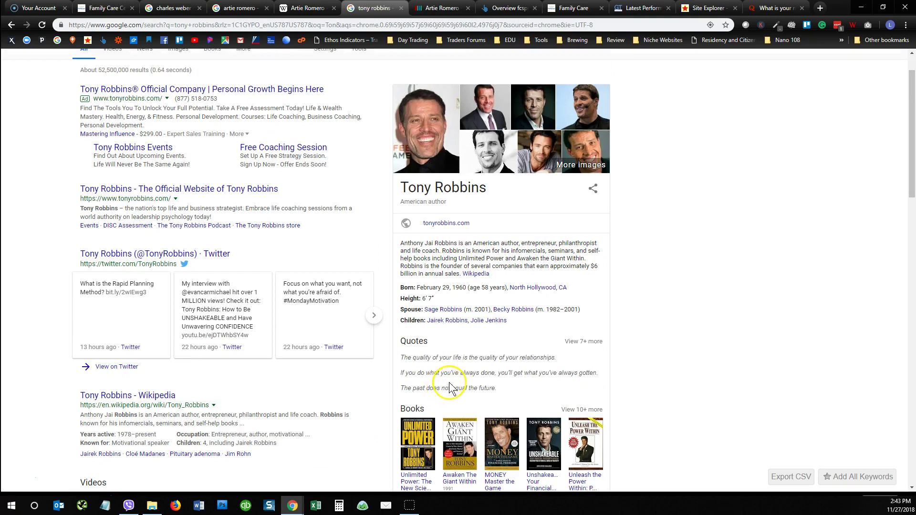
scroll(497, 393, up, 1)
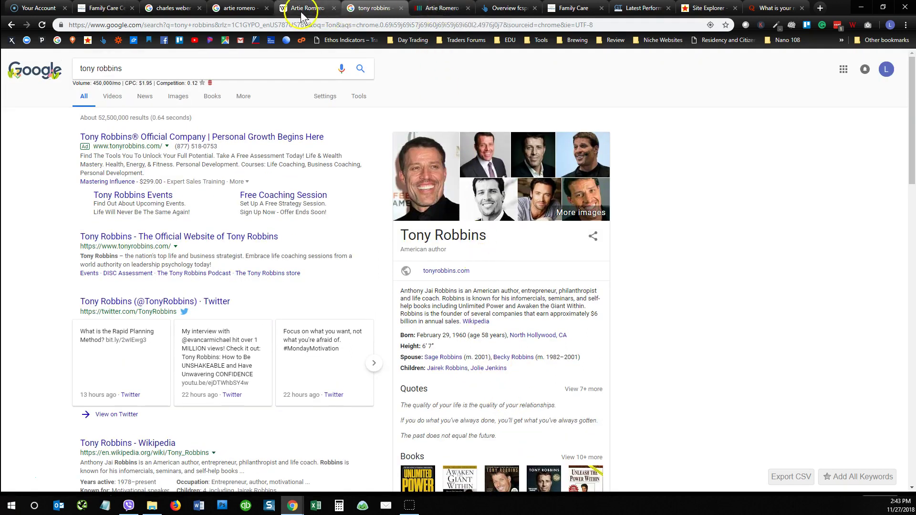
scroll(597, 382, down, 1)
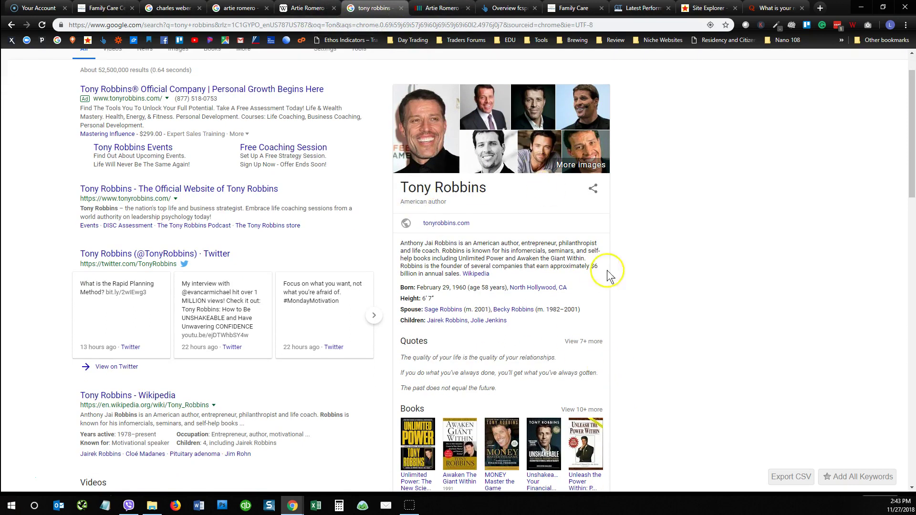
scroll(634, 313, up, 1)
Compare the cartoonist's Wikipedia article with his Google knowledge panel results.
click(298, 8)
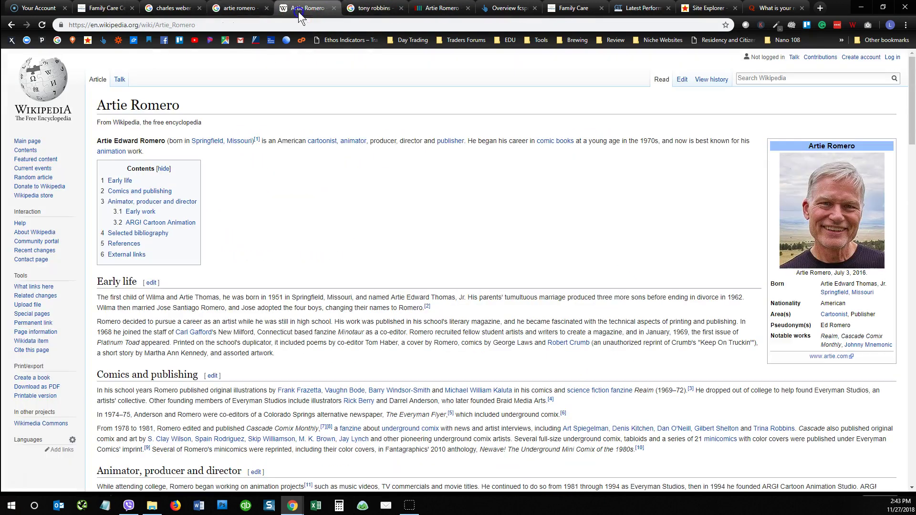
scroll(725, 286, down, 1)
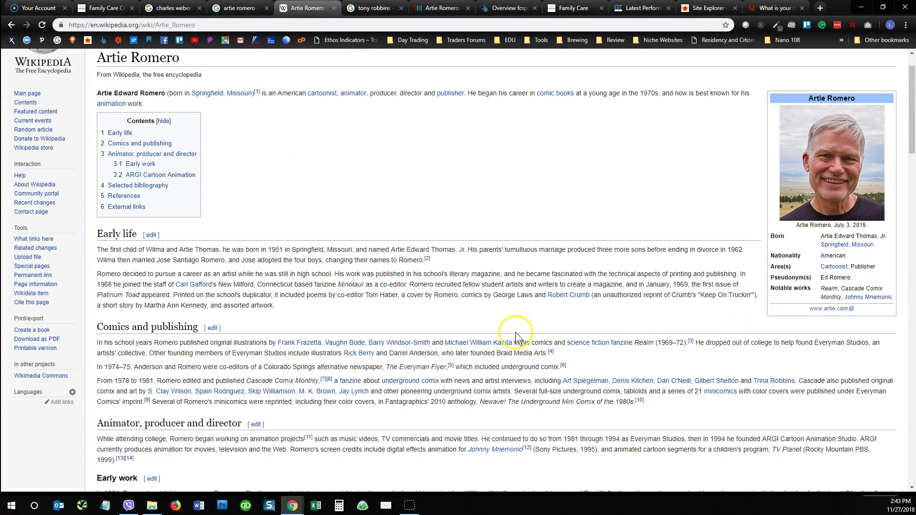
scroll(516, 332, up, 1)
click(239, 8)
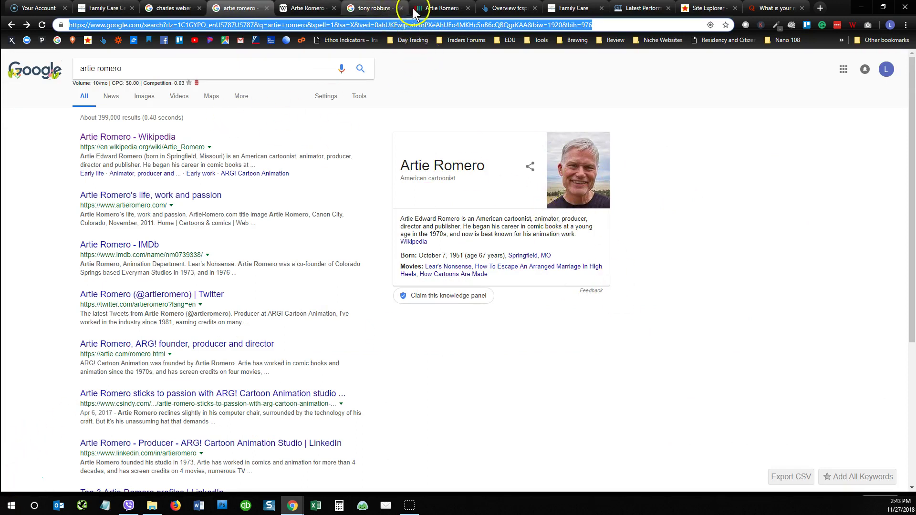
Check the cartoonist's Wikidata item against his knowledge panel, then view fcsprings.com's Ahrefs overview.
click(430, 8)
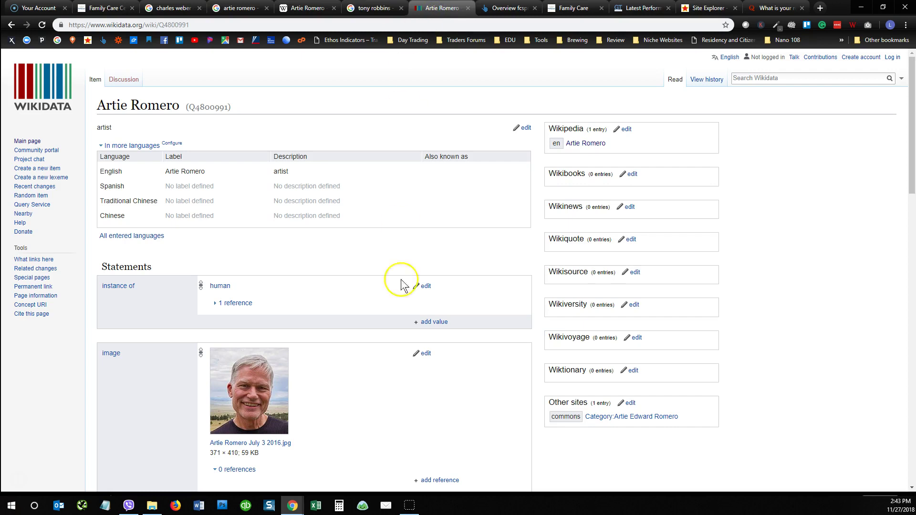
scroll(402, 311, down, 8)
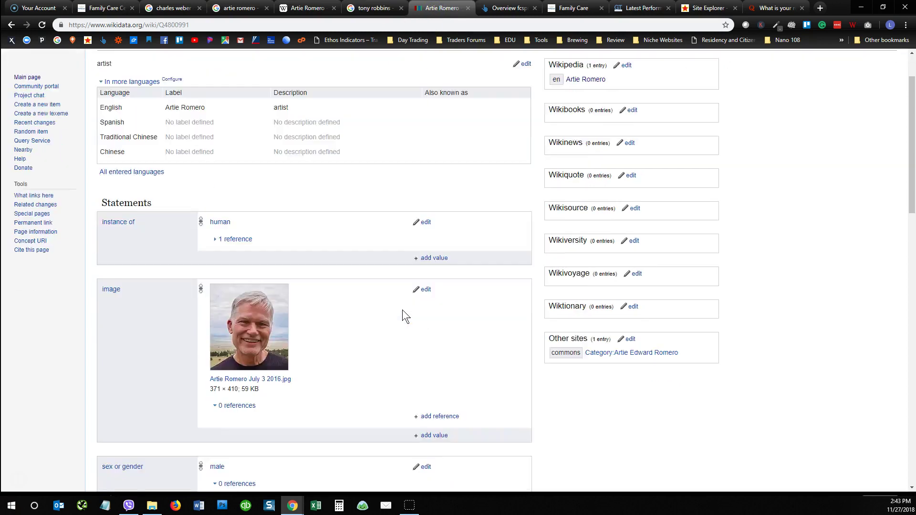
scroll(403, 314, up, 8)
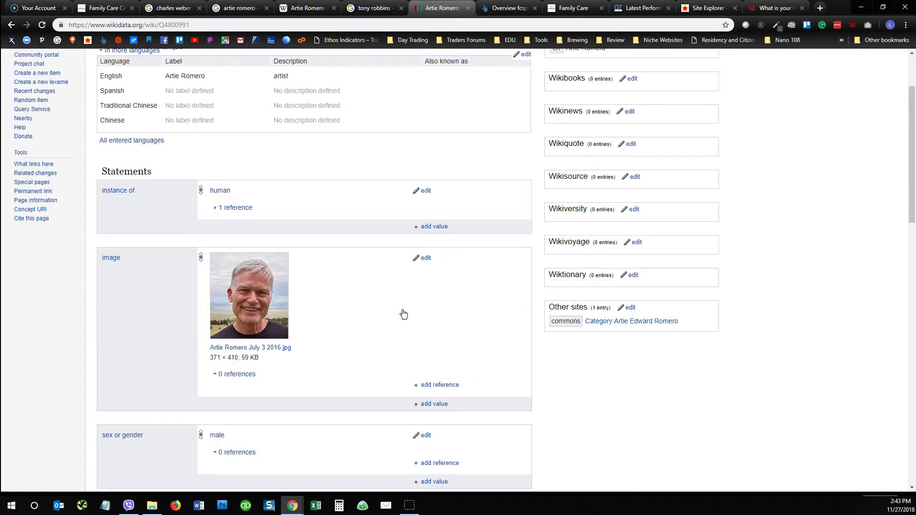
click(257, 9)
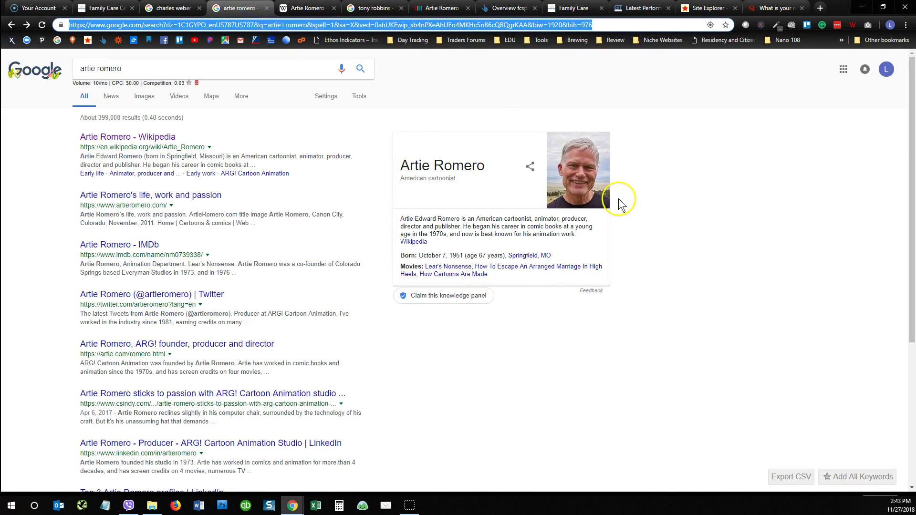
click(503, 9)
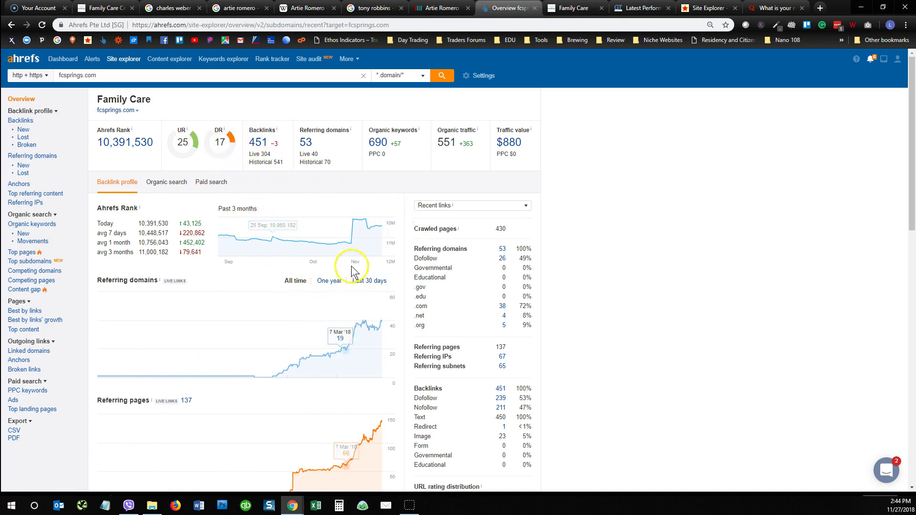
Review fcsprings.com's Ahrefs backlink overview, then view the Family Care Center homepage.
scroll(238, 463, down, 1)
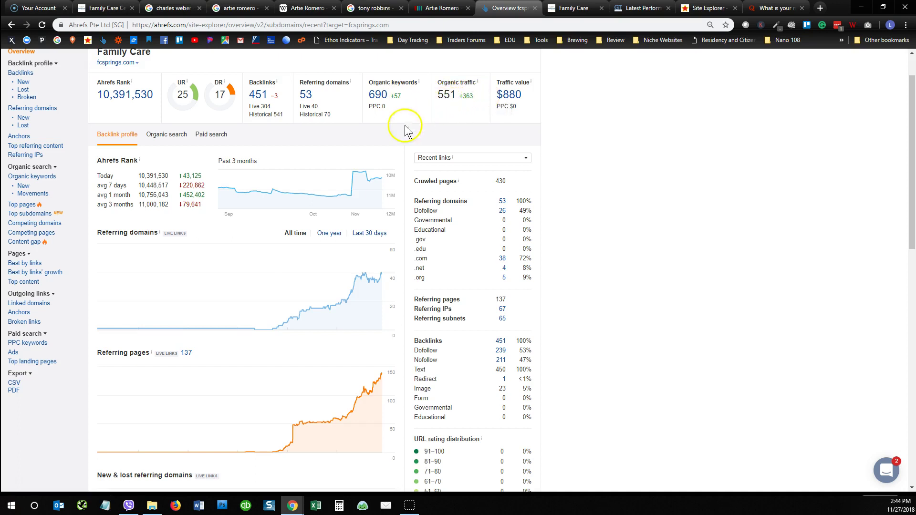
click(577, 8)
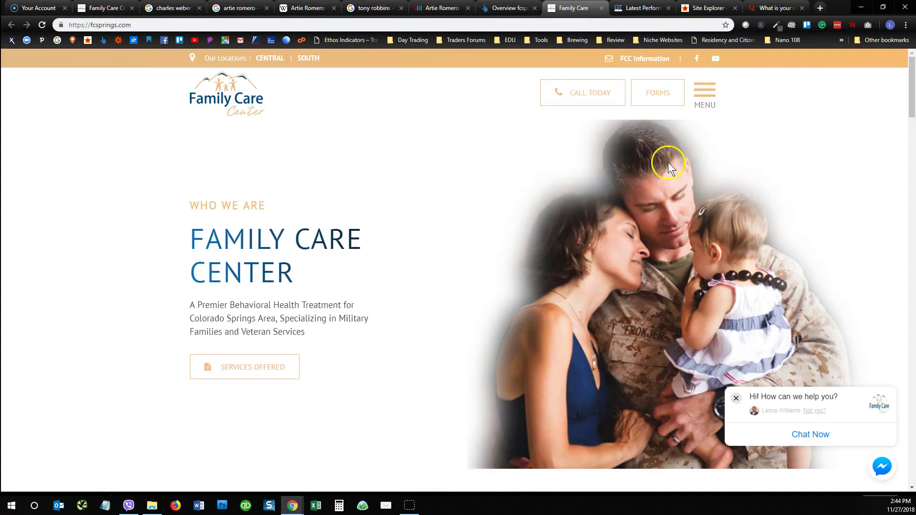
Review the F (30%) GTmetrix PageSpeed report for fcsprings.com.
click(639, 9)
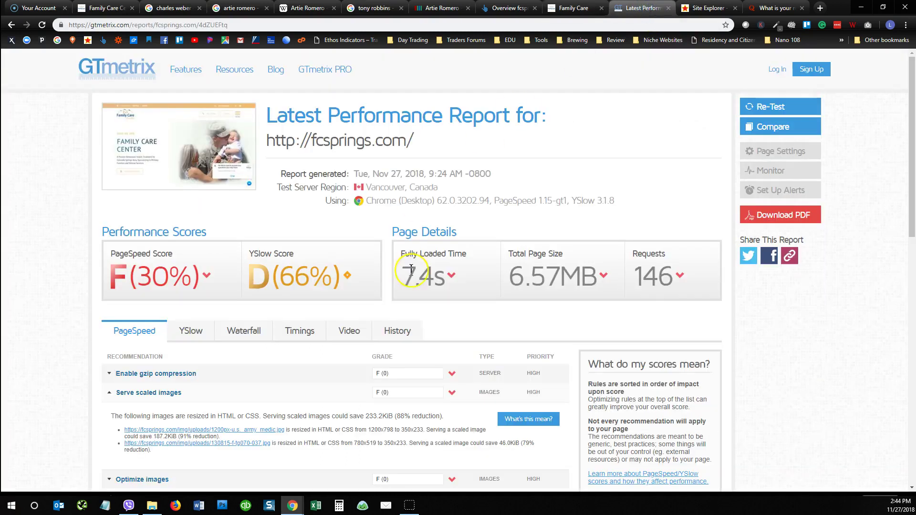
scroll(411, 270, down, 5)
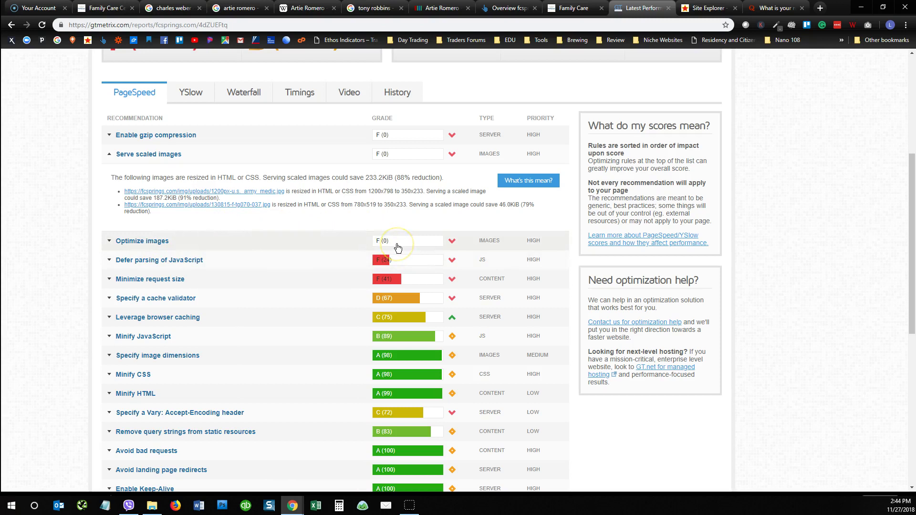
scroll(759, 277, up, 3)
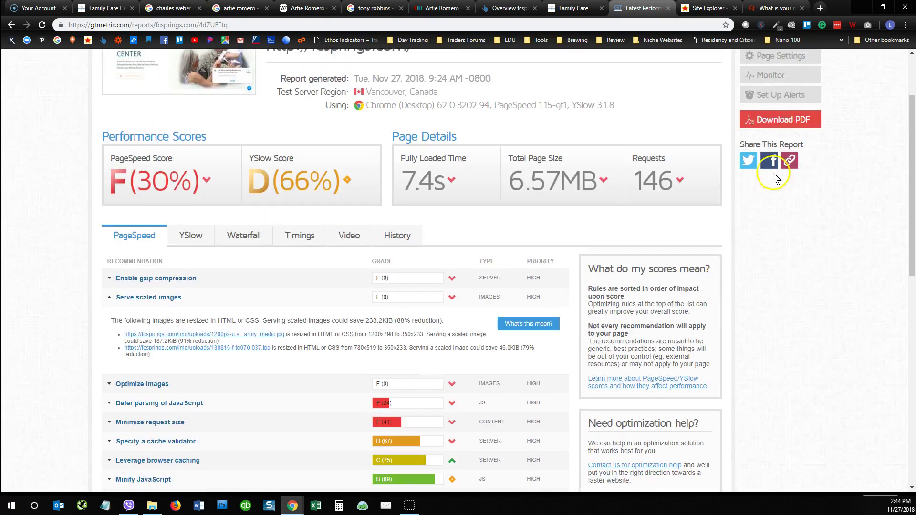
scroll(352, 306, down, 2)
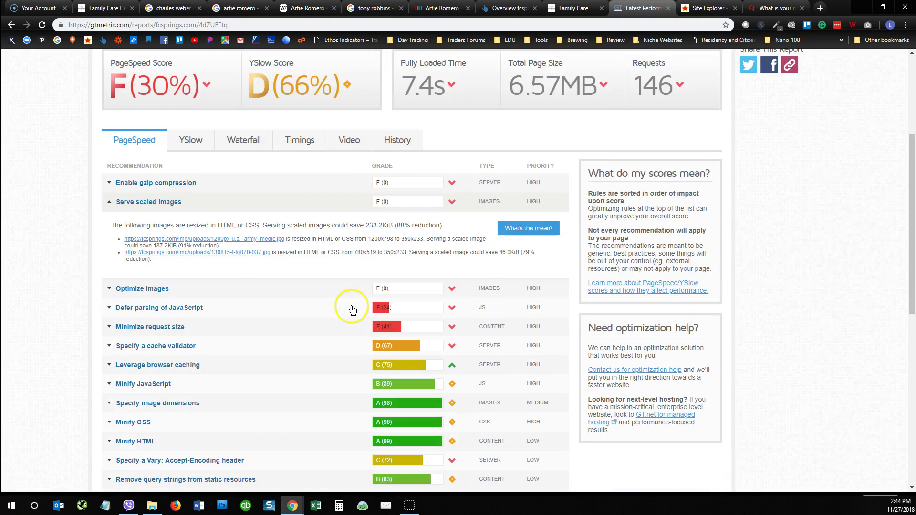
Inspect the Optimize images details, then view Majestic's summary: Trust Flow 7, Citation Flow 18.
click(119, 289)
scroll(332, 333, down, 1)
scroll(332, 333, down, 3)
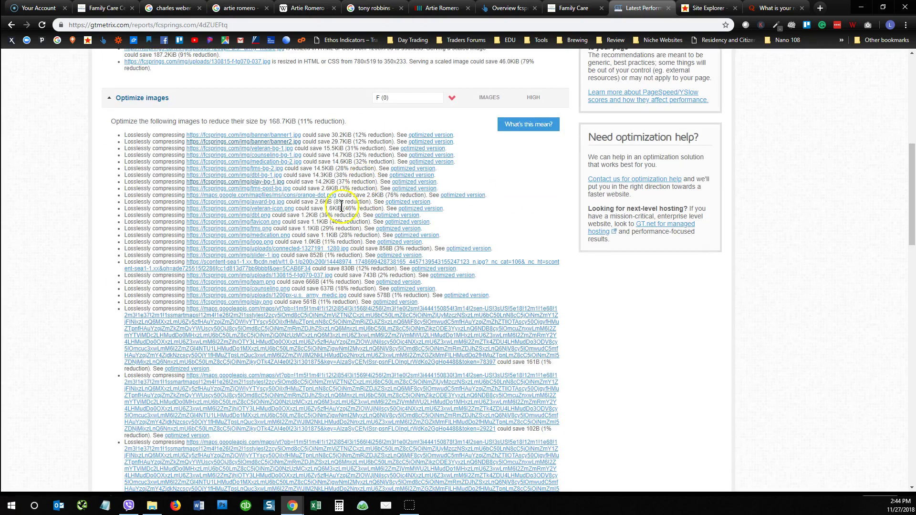
scroll(276, 264, up, 5)
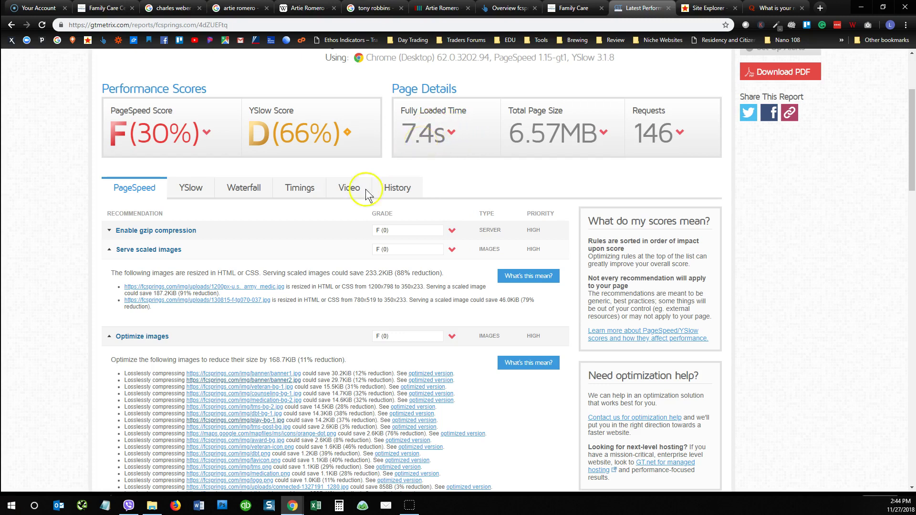
scroll(42, 343, down, 2)
scroll(42, 342, down, 4)
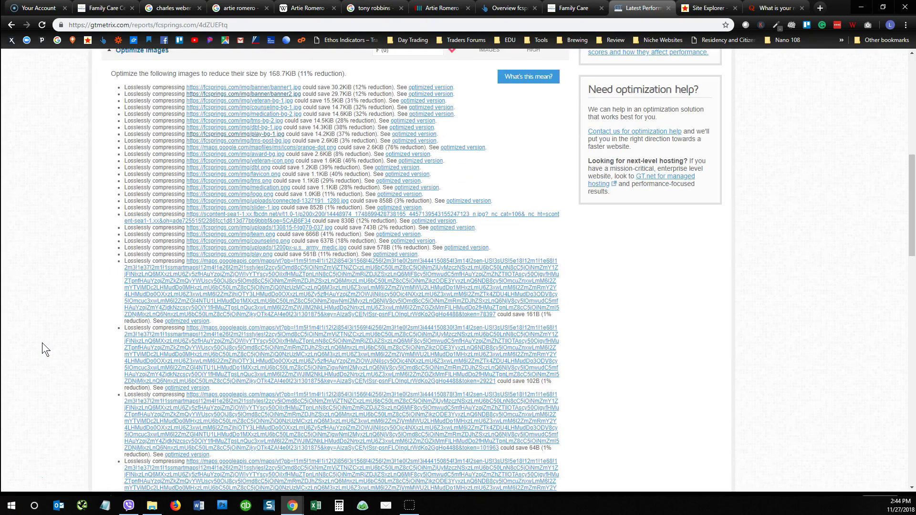
scroll(42, 343, up, 3)
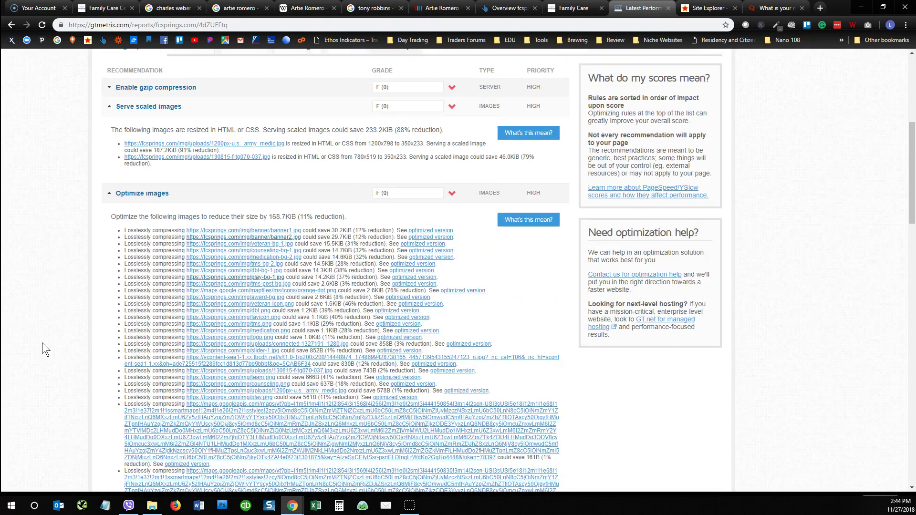
click(142, 199)
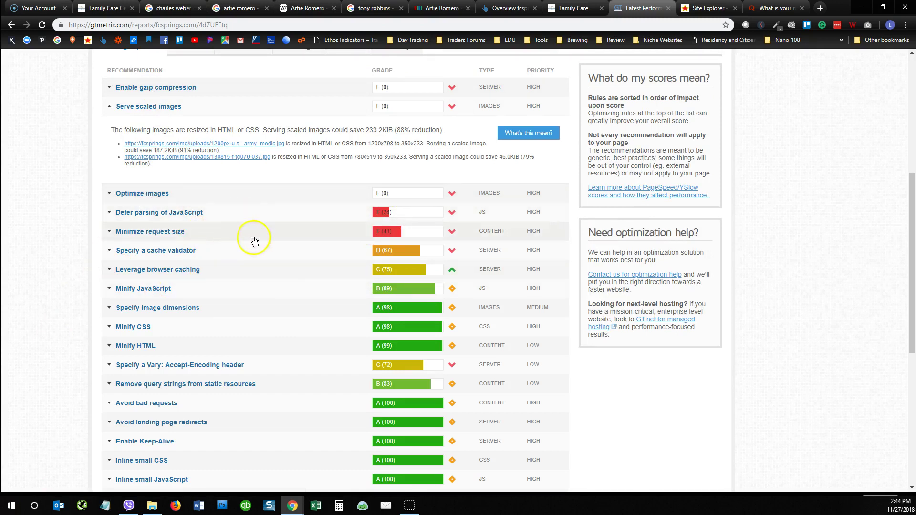
scroll(315, 274, up, 6)
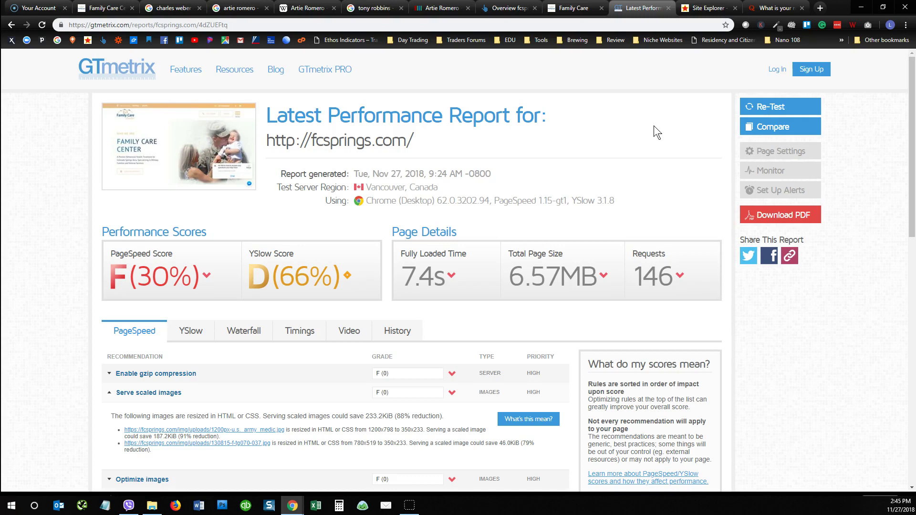
click(649, 122)
click(708, 10)
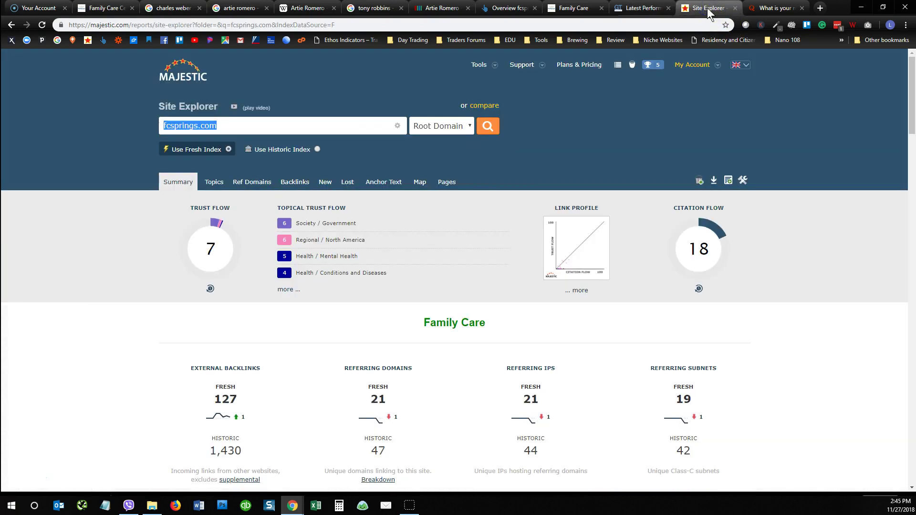
Bring up the Quora question 'What is your review of Doximity (product)?' with its 2 answers.
click(783, 9)
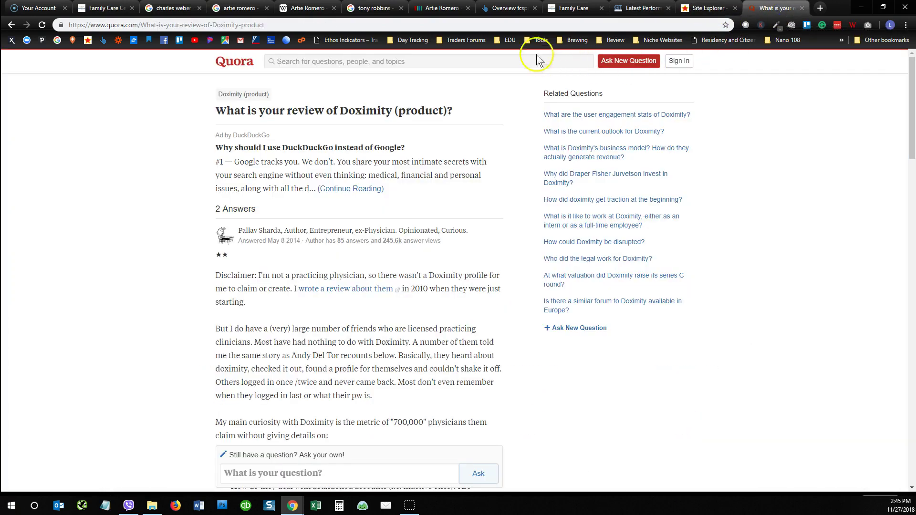